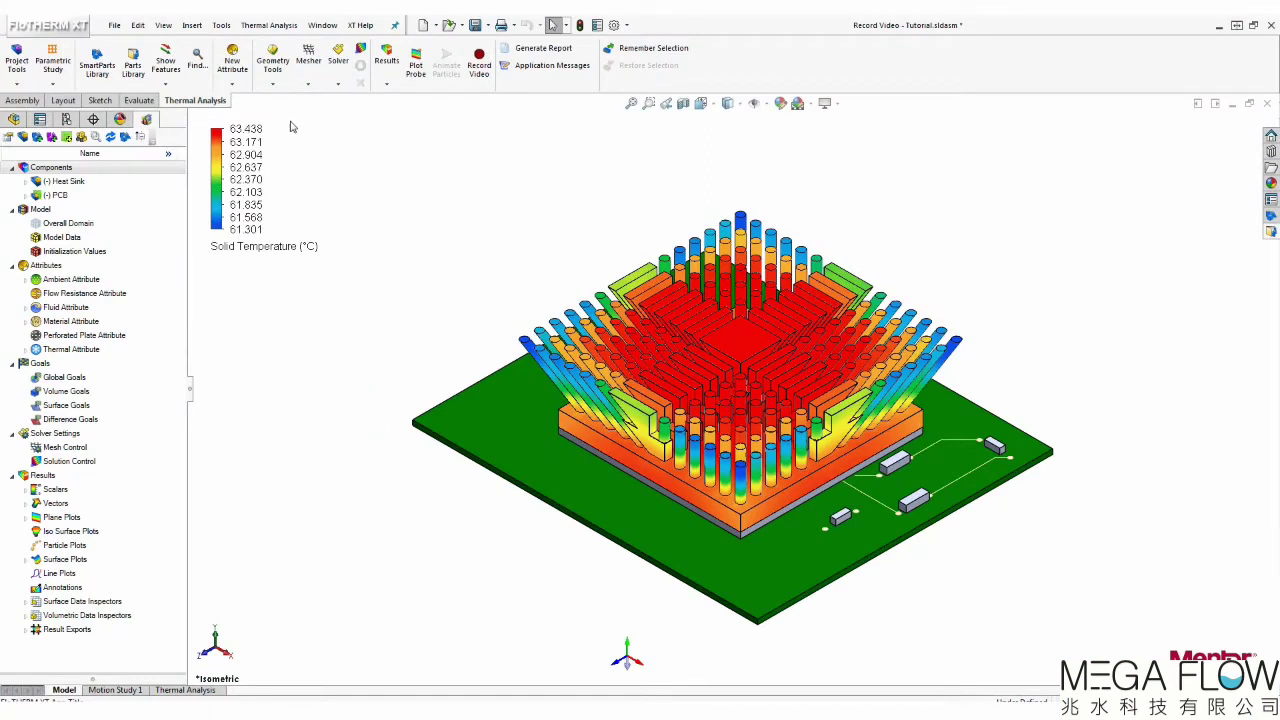
# Open the Thermal Analysis menu over the heat-sink temperature model
pyautogui.click(268, 25)
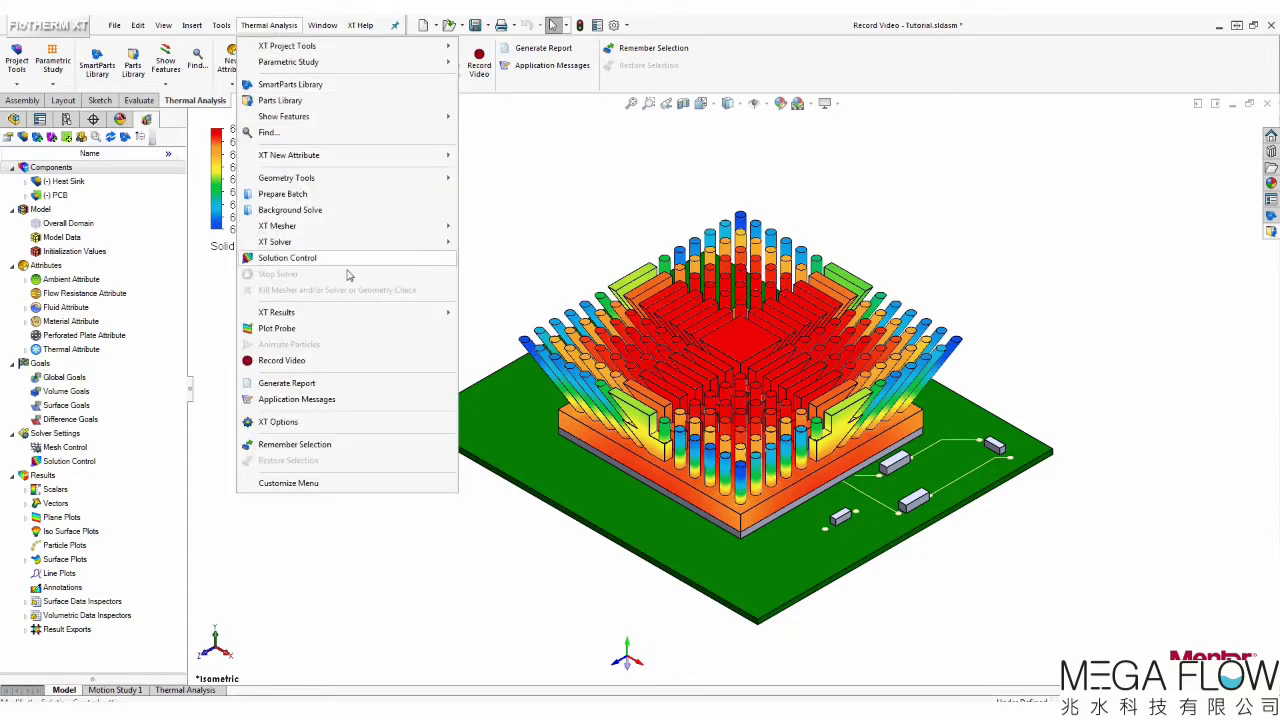
# Open XT Options on the Post Processing page and expand the AVI compression choices
pyautogui.click(368, 422)
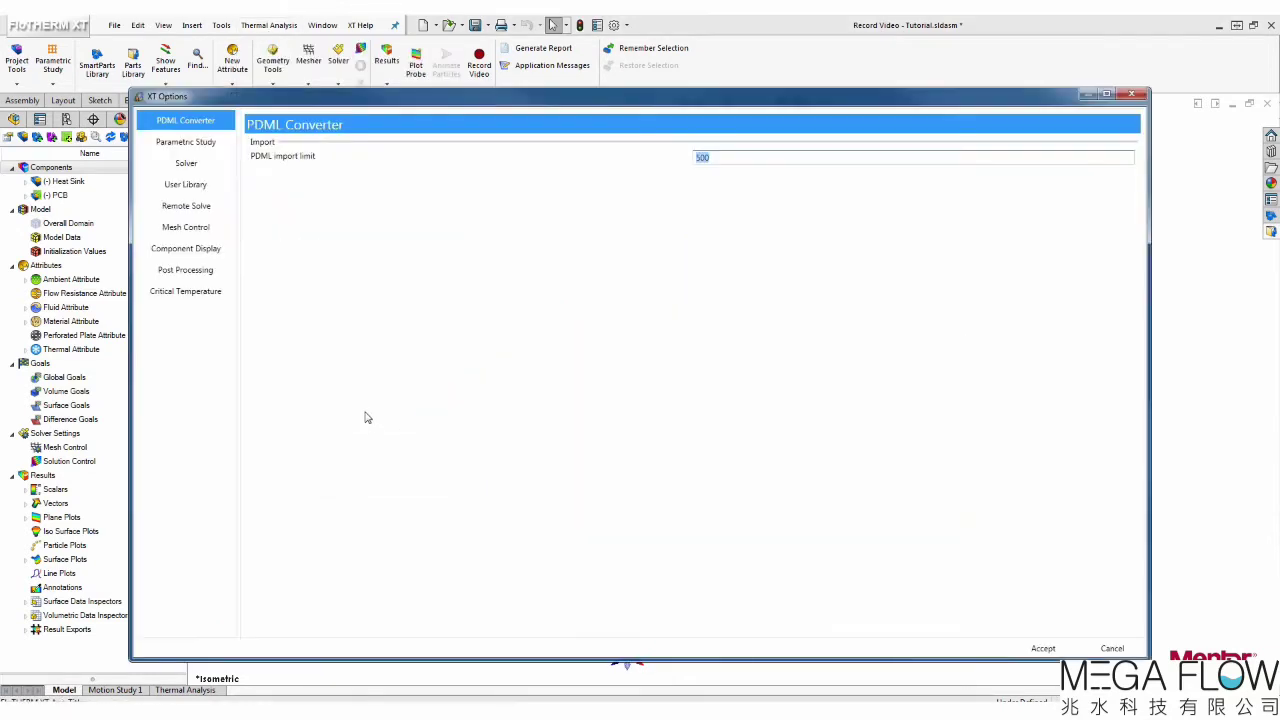
pyautogui.click(226, 274)
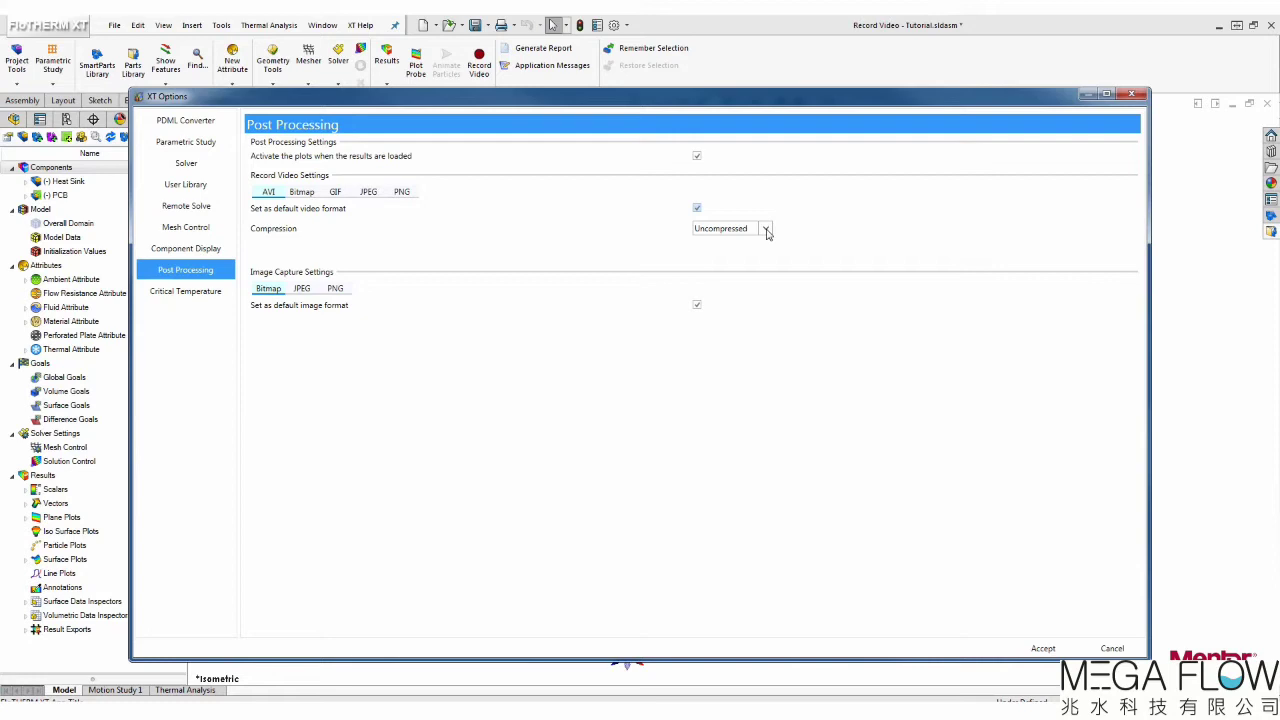
pyautogui.click(766, 230)
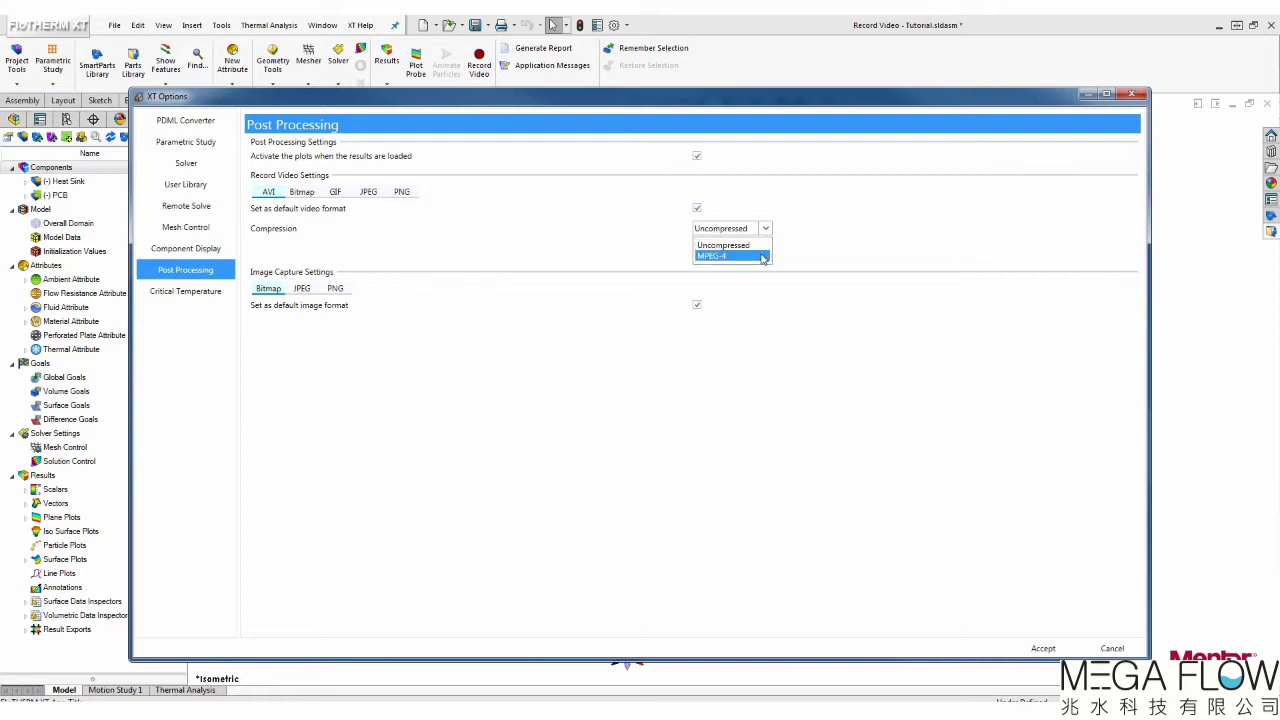
# Set AVI video compression to MPEG-4 with quality 100
pyautogui.click(762, 257)
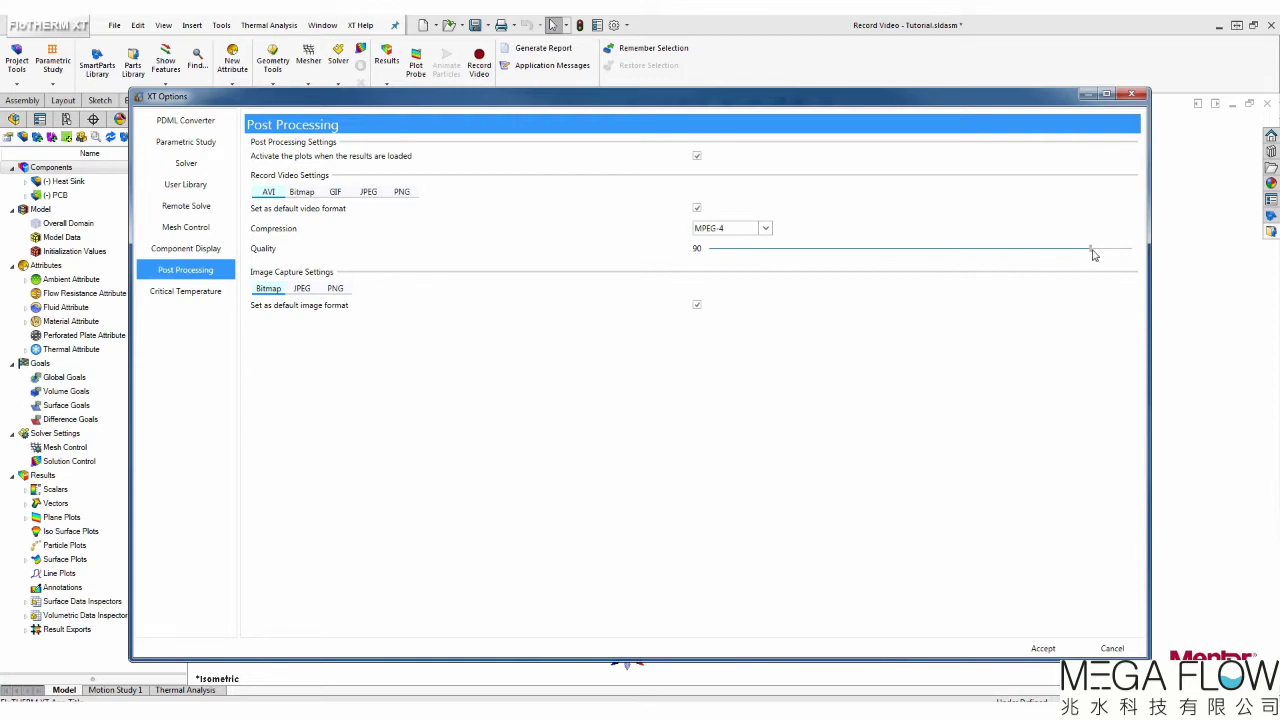
pyautogui.moveTo(1091, 250); pyautogui.dragTo(1146, 257)
# Change the Bitmap video frame rate from 4 to 25 frames per second
pyautogui.click(314, 193)
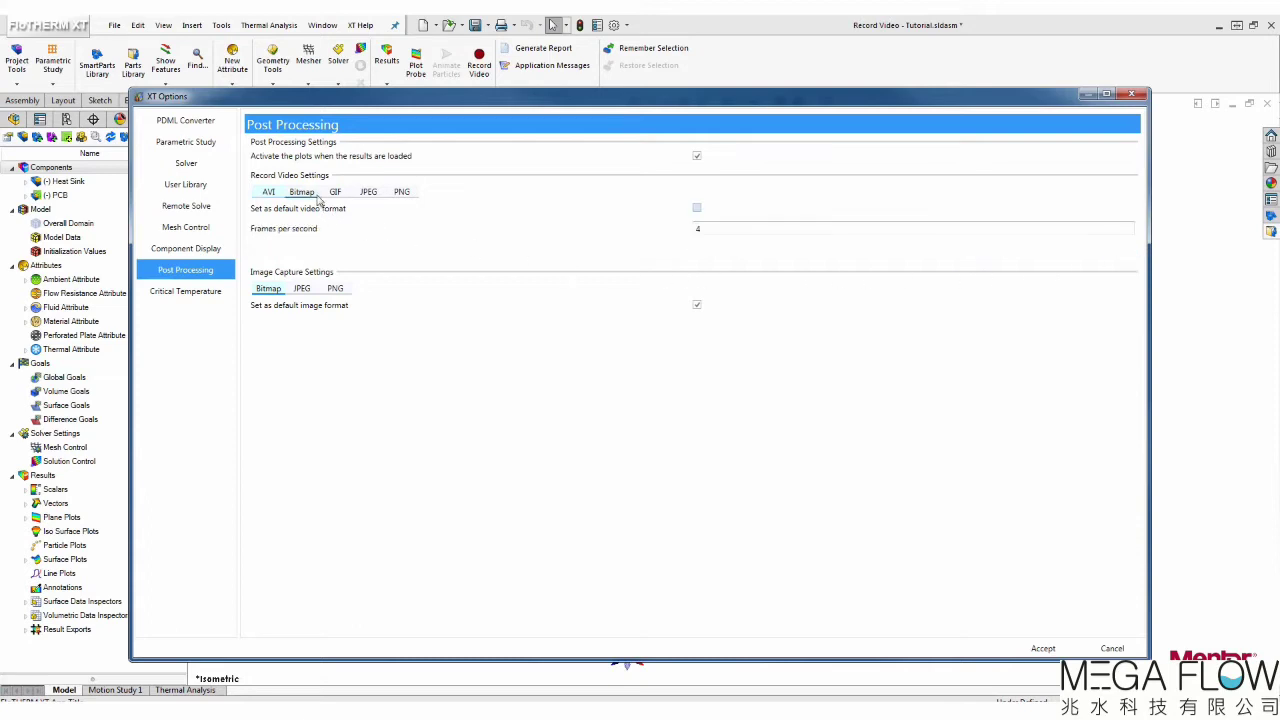
pyautogui.click(703, 230)
pyautogui.doubleClick(703, 230)
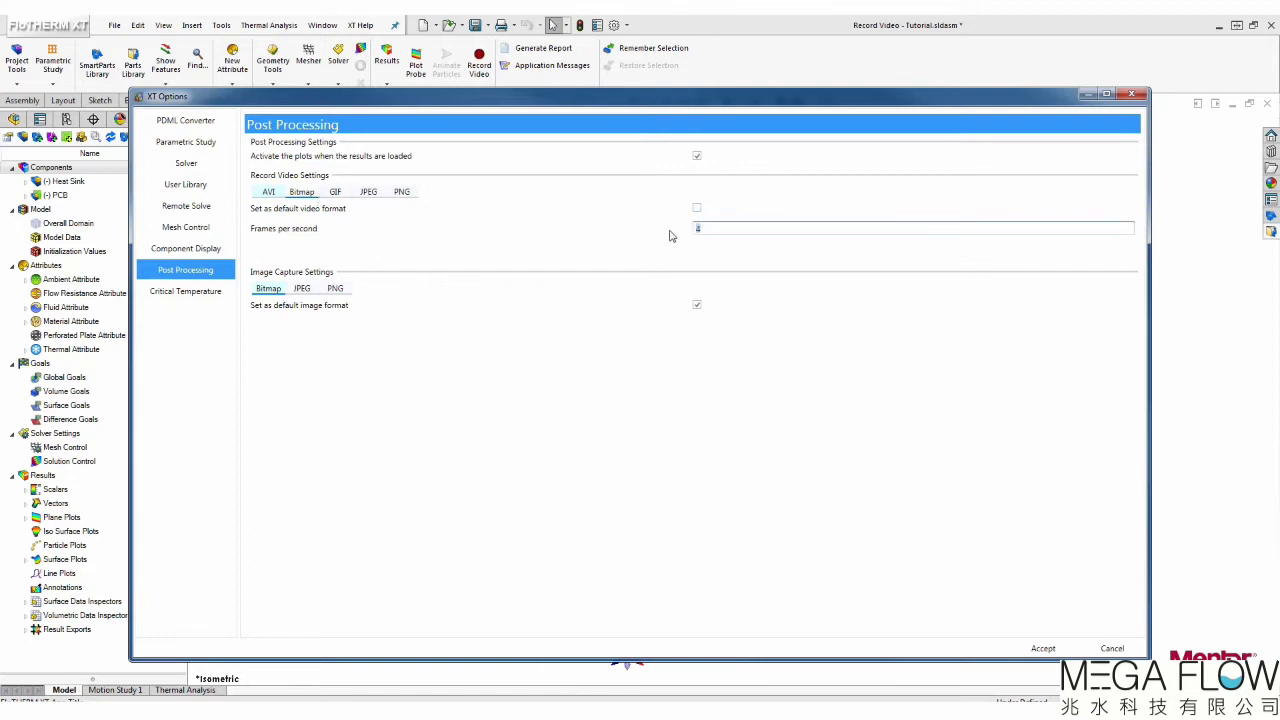
pyautogui.write('25')
pyautogui.click(368, 193)
# Set JPEG video recording to 25 frames per second at quality 100
pyautogui.doubleClick(690, 230)
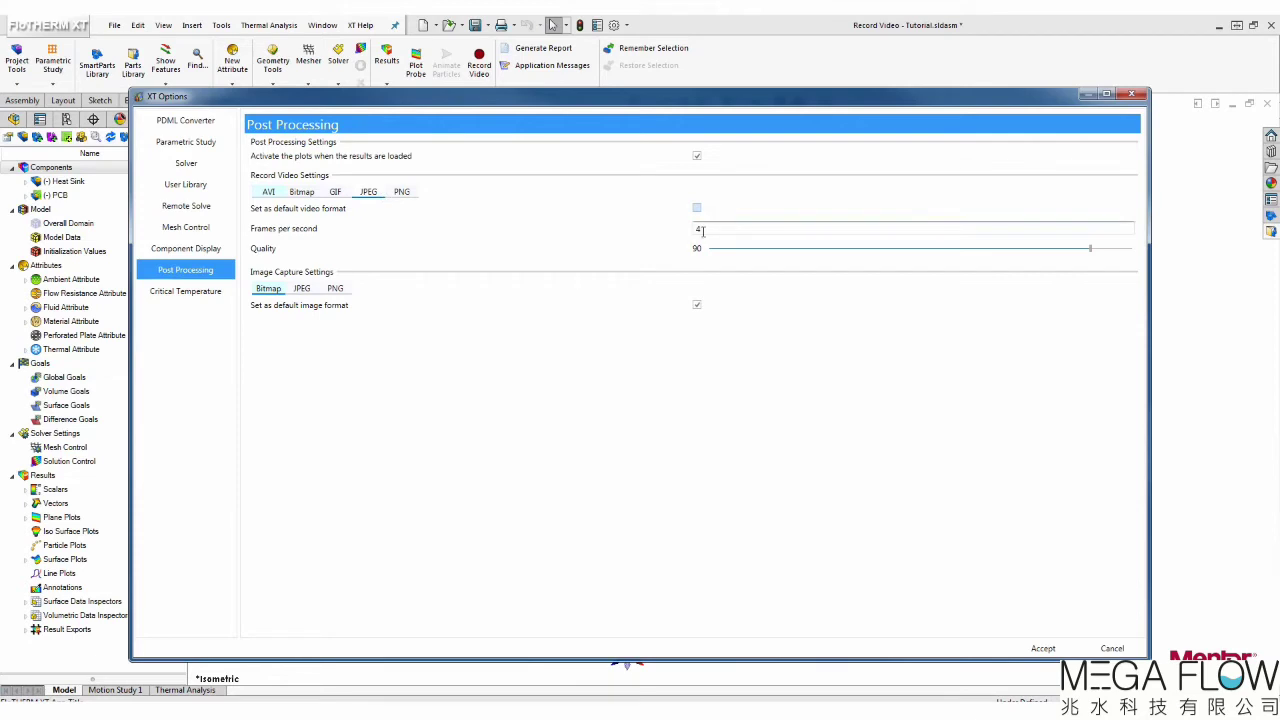
pyautogui.write('25')
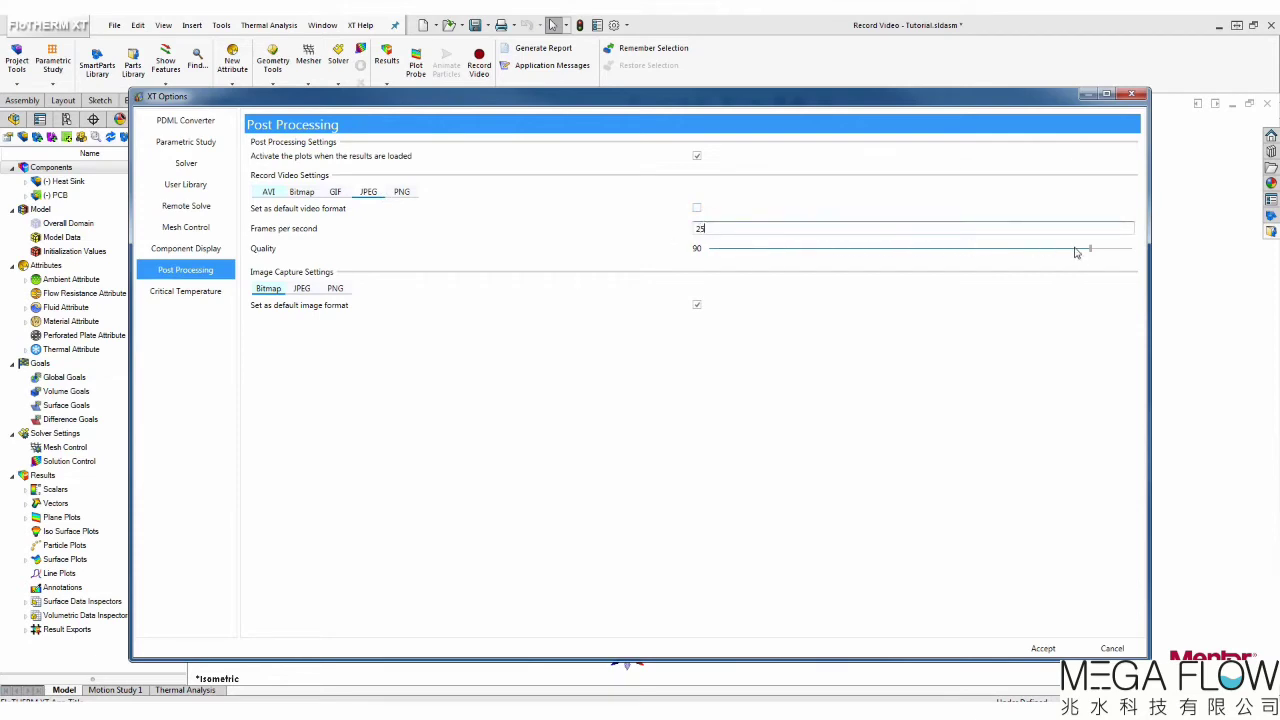
pyautogui.click(1113, 254)
pyautogui.moveTo(1113, 254); pyautogui.dragTo(1140, 254)
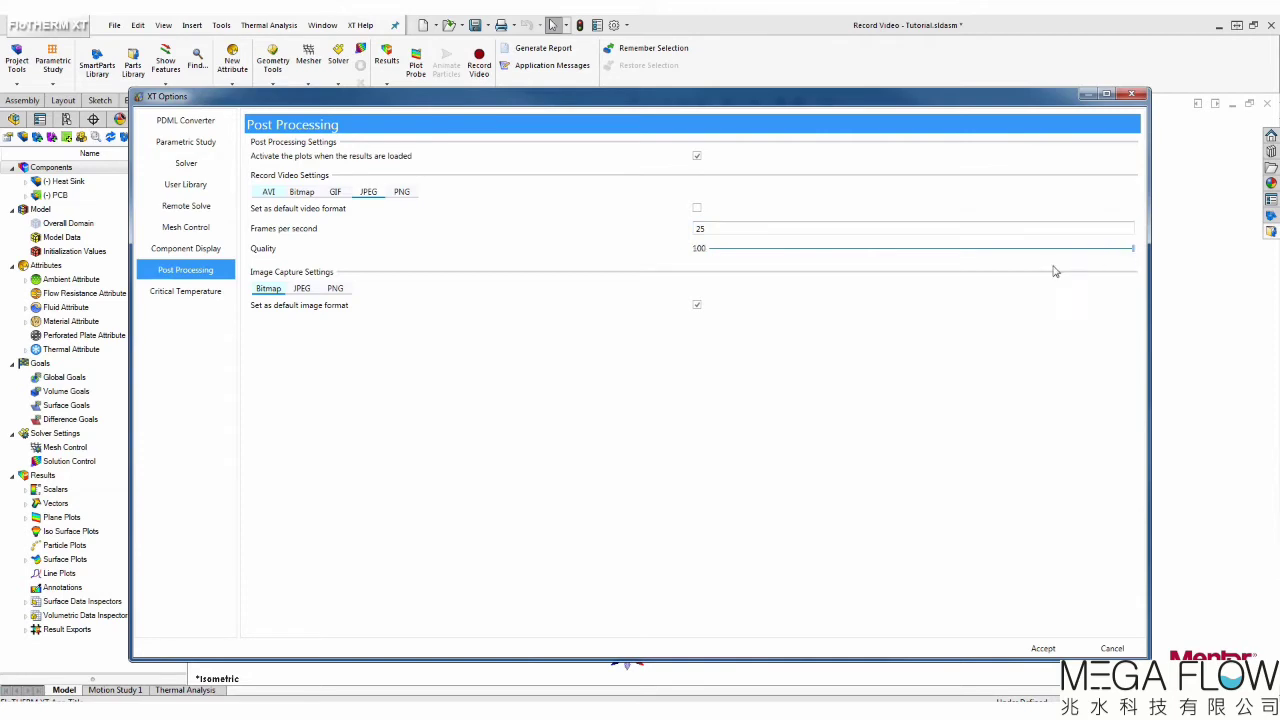
# Set PNG video recording to 25 frames per second
pyautogui.click(411, 193)
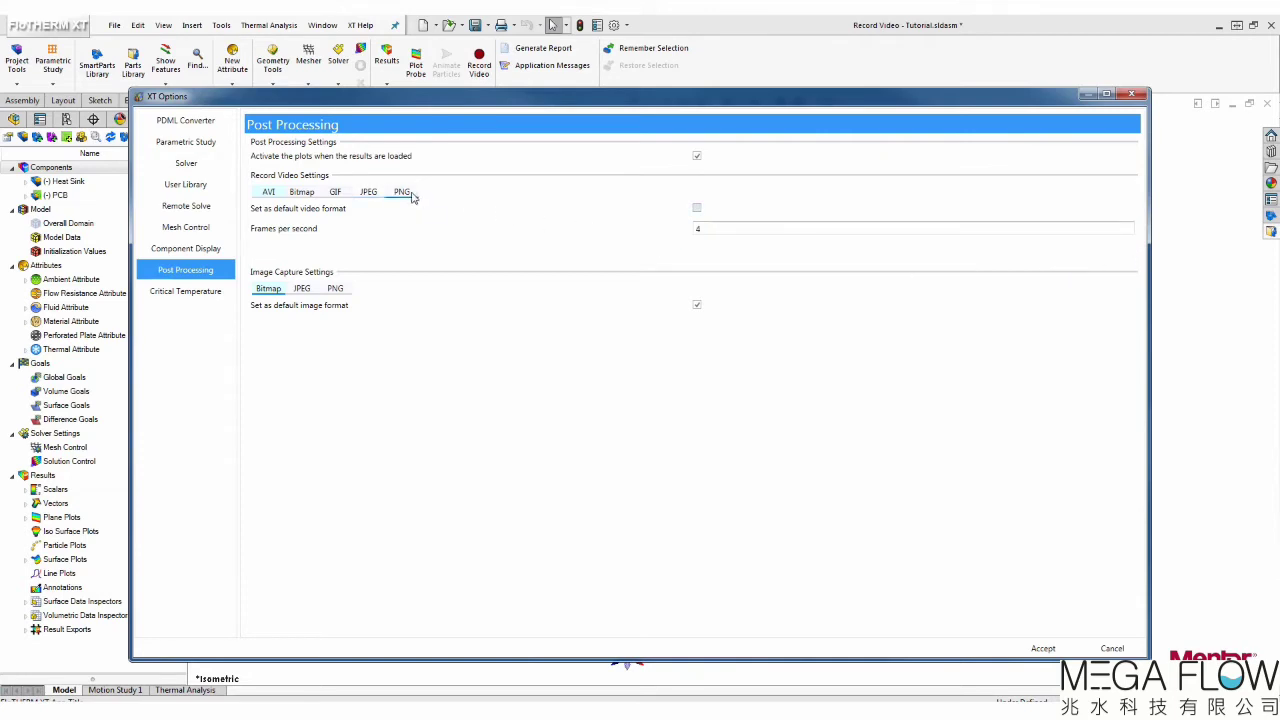
pyautogui.click(690, 230)
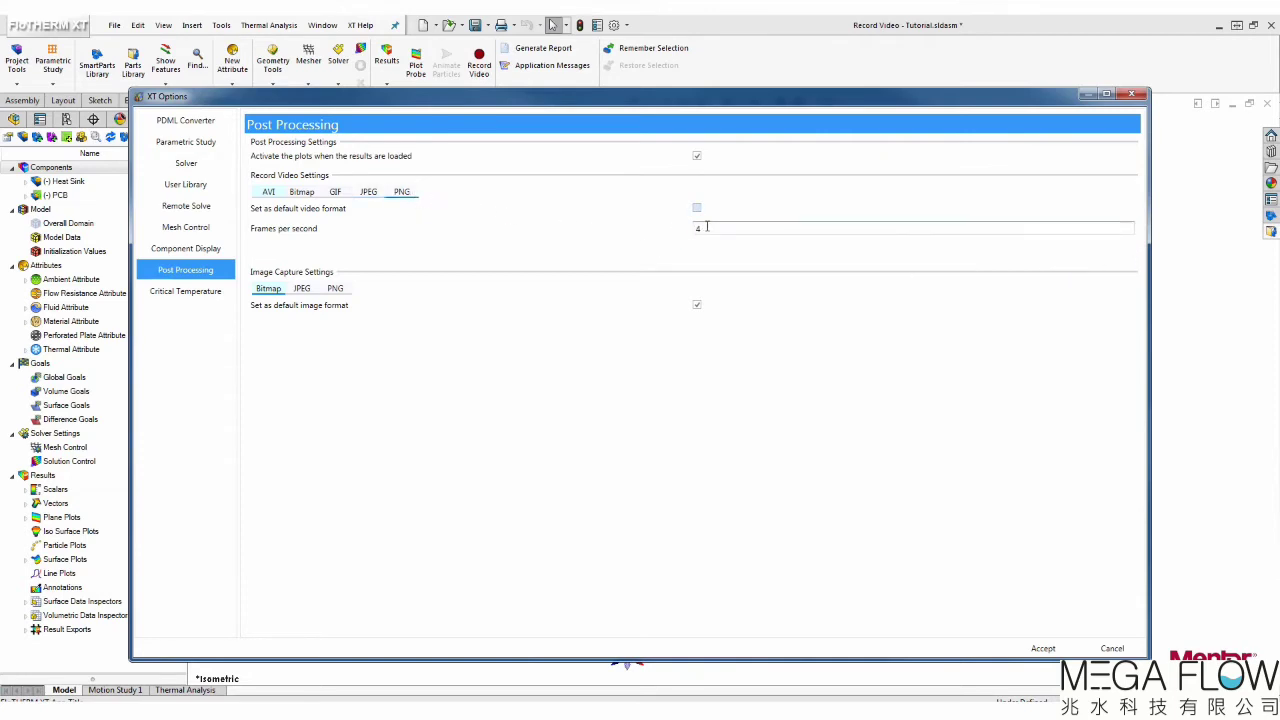
pyautogui.press('BackSpace')
pyautogui.write('25')
# Enable GIF transparency with magenta (RGB 200, 0, 200) as the transparent colour
pyautogui.click(336, 194)
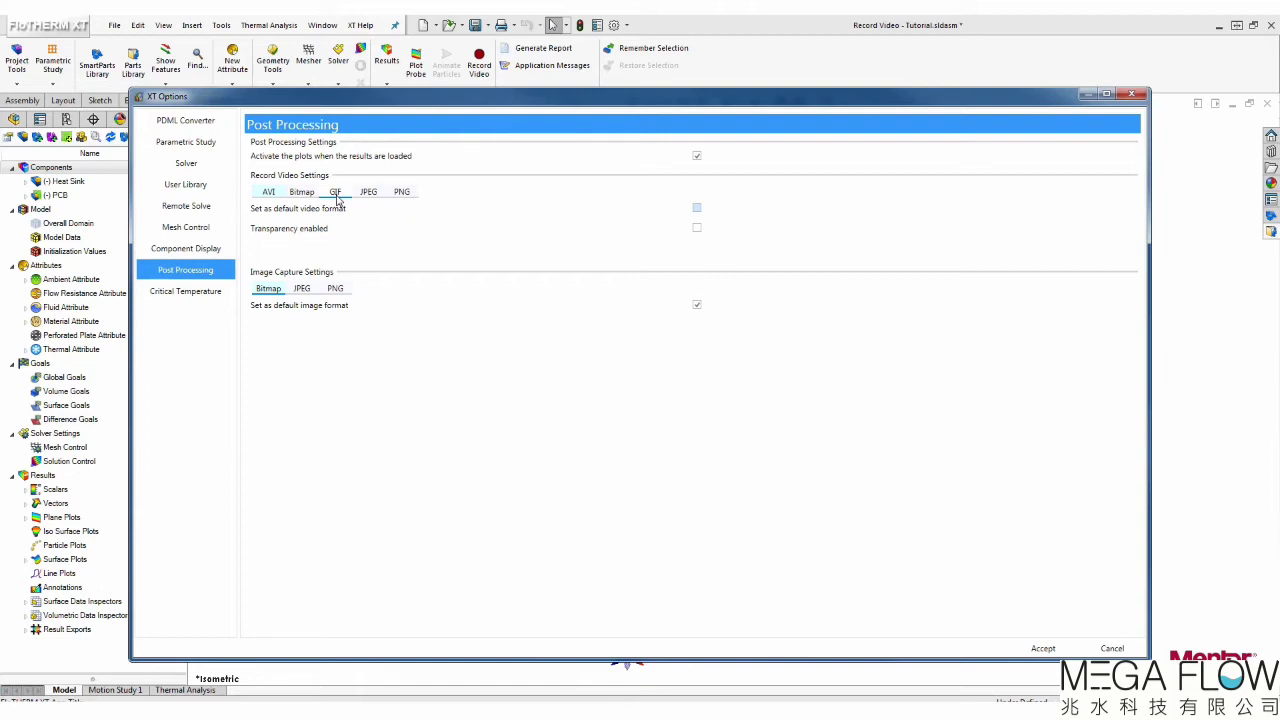
pyautogui.click(697, 229)
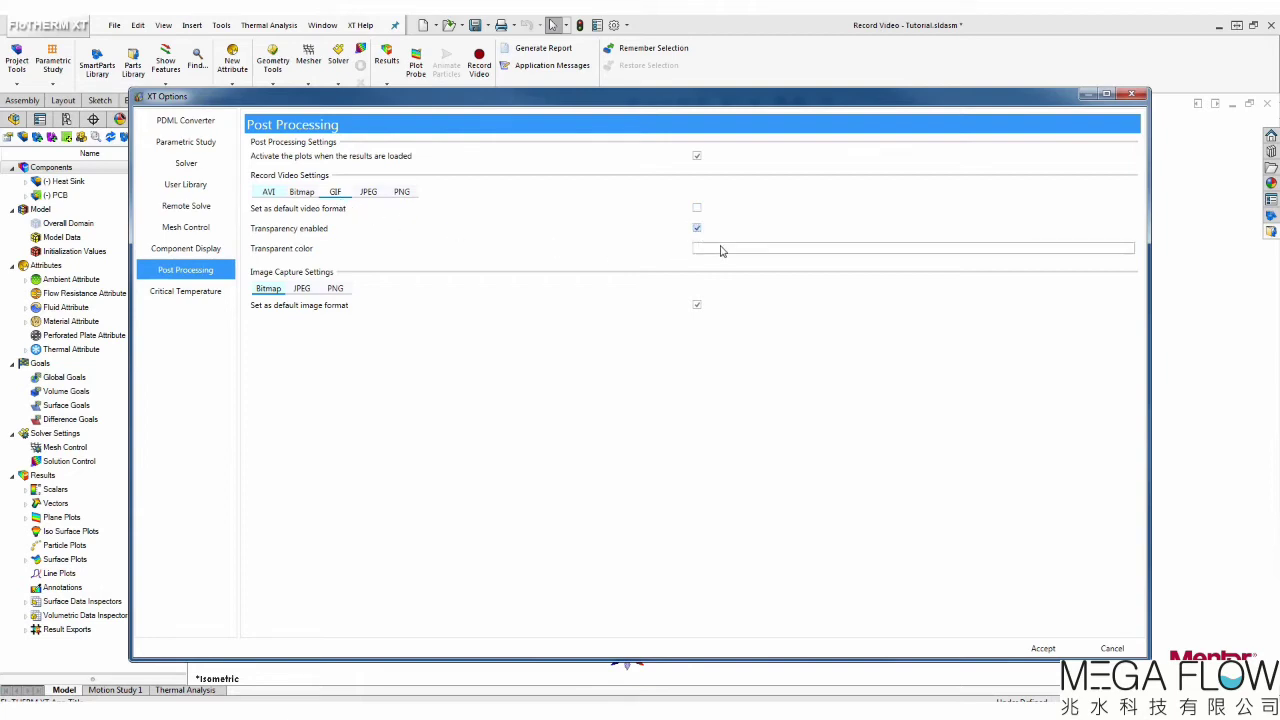
pyautogui.click(721, 250)
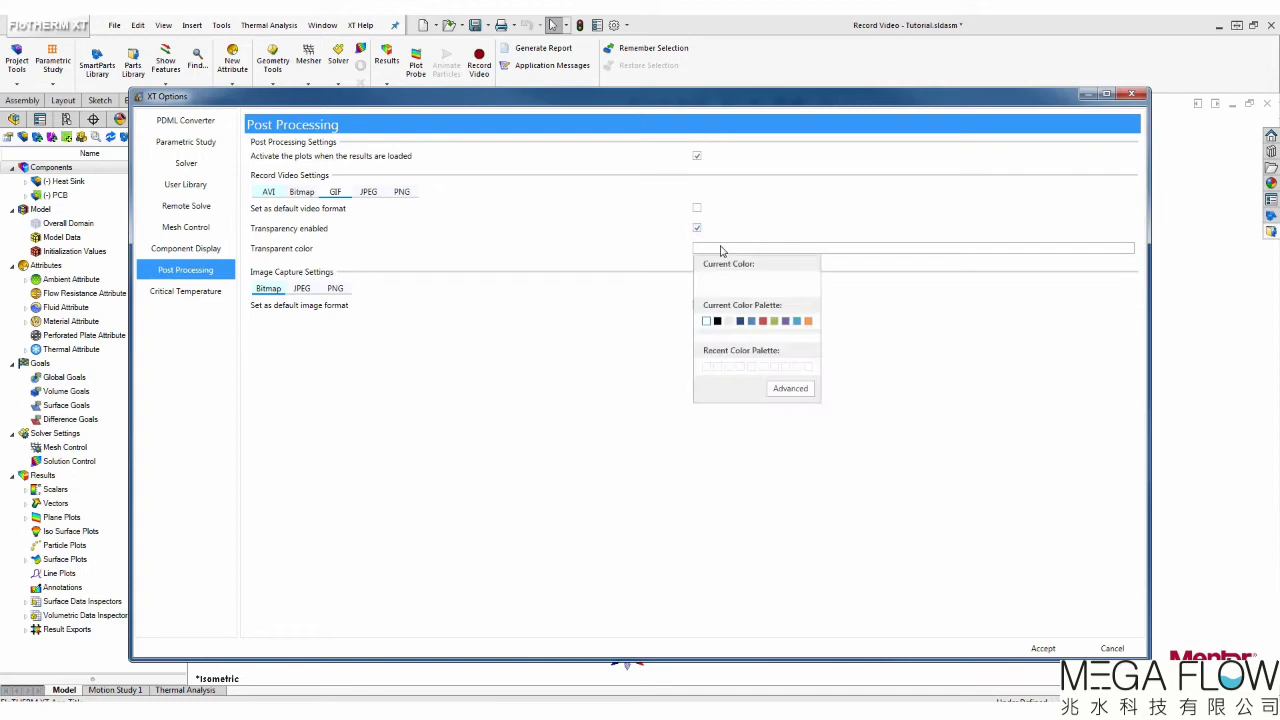
pyautogui.click(800, 388)
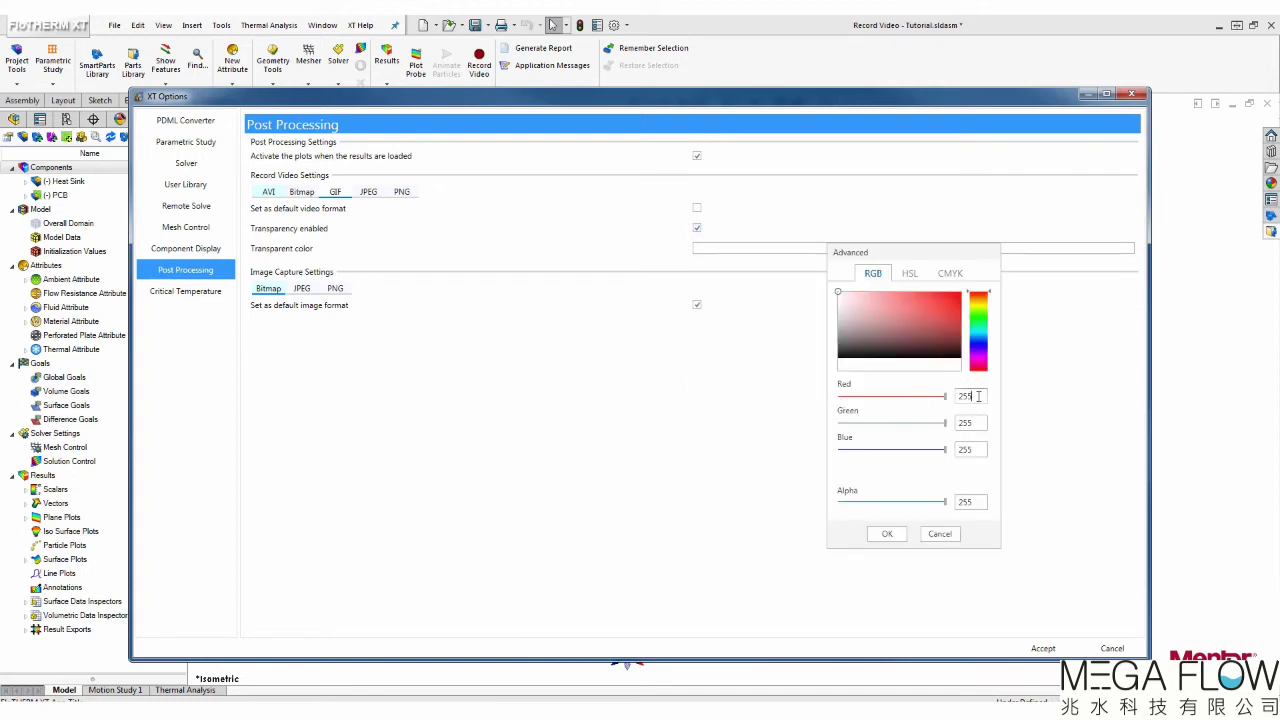
pyautogui.moveTo(974, 396); pyautogui.dragTo(958, 423)
pyautogui.write('200')
pyautogui.write('0')
pyautogui.moveTo(983, 449); pyautogui.dragTo(958, 451)
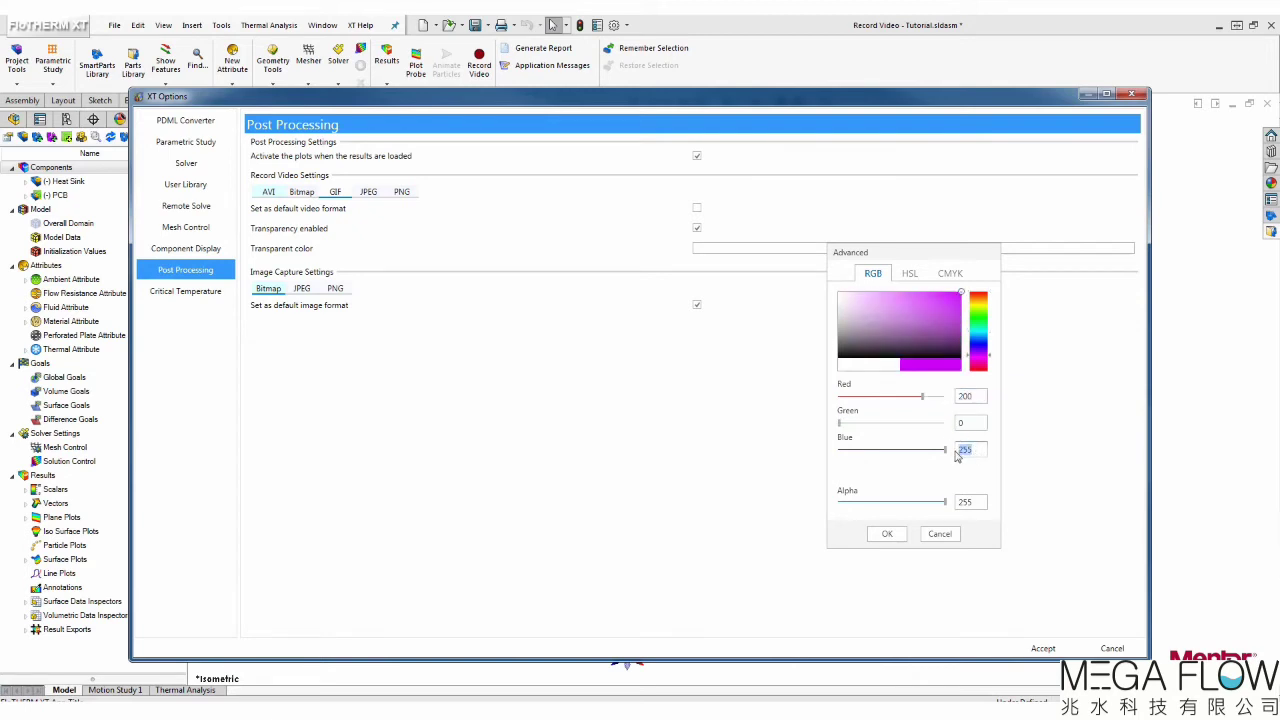
pyautogui.write('200')
pyautogui.click(903, 538)
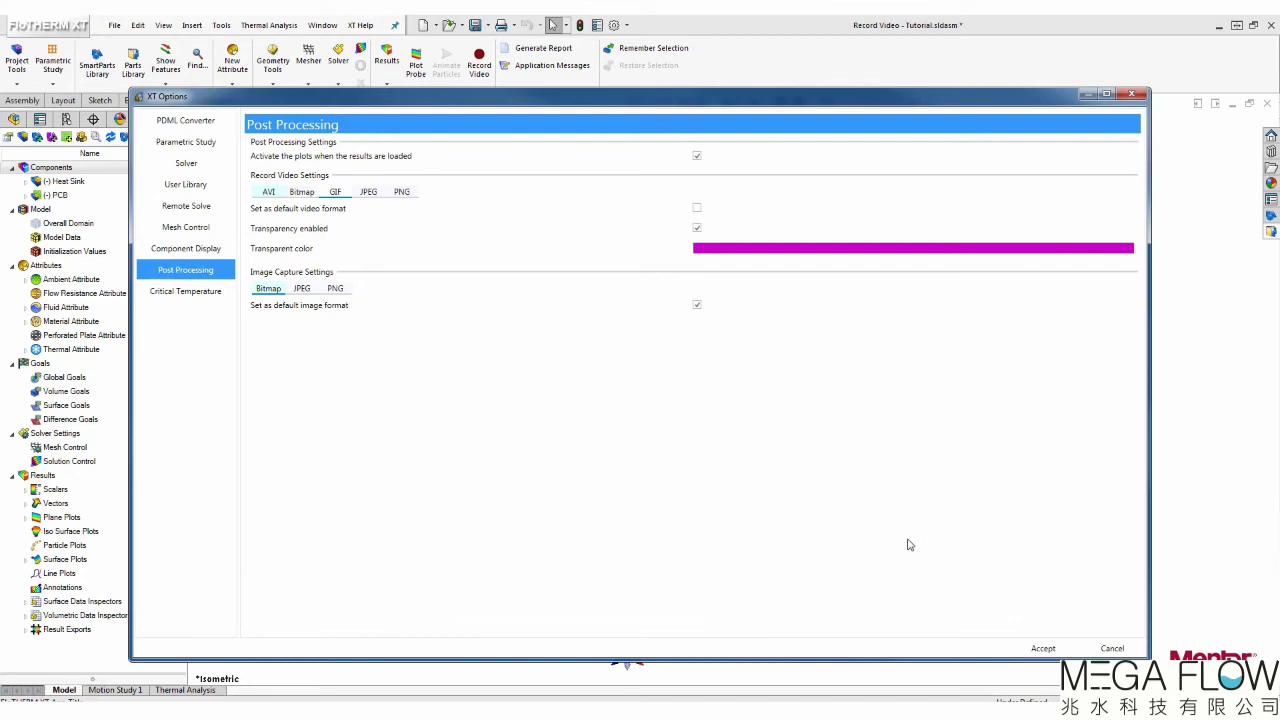
# Accept the GIF settings and go to the Colors page of System Options
pyautogui.click(1065, 650)
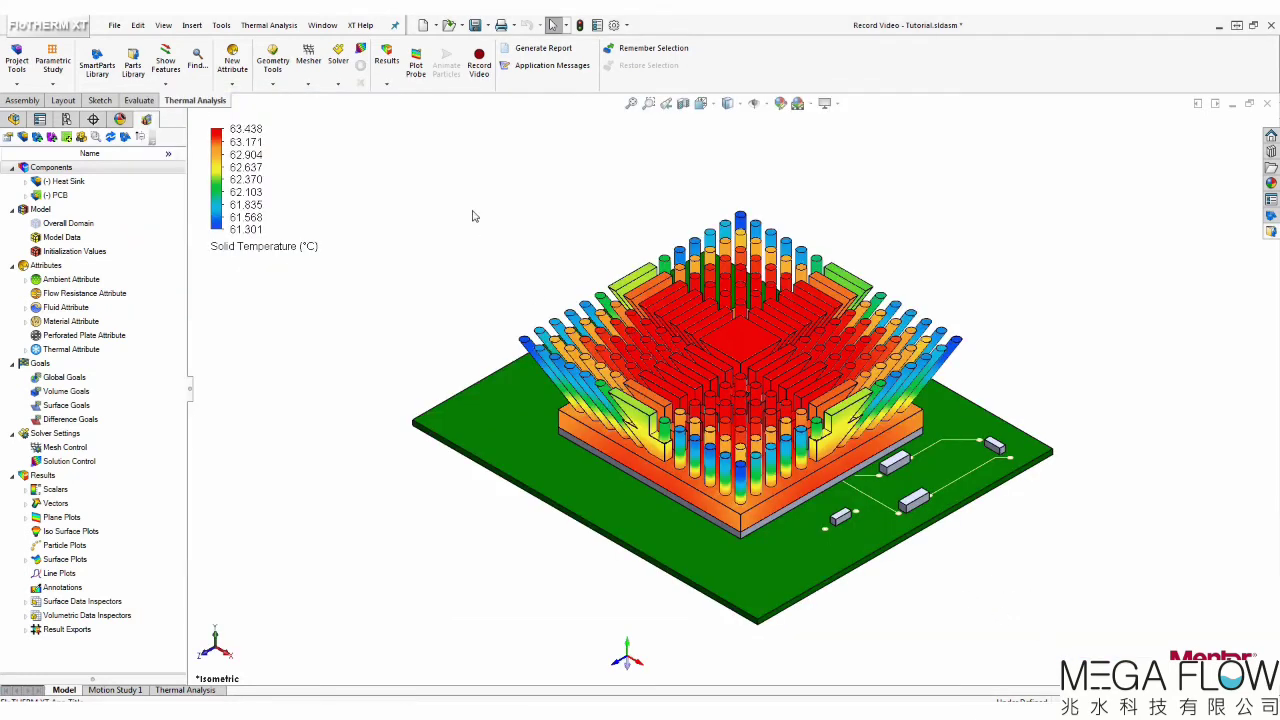
pyautogui.click(226, 28)
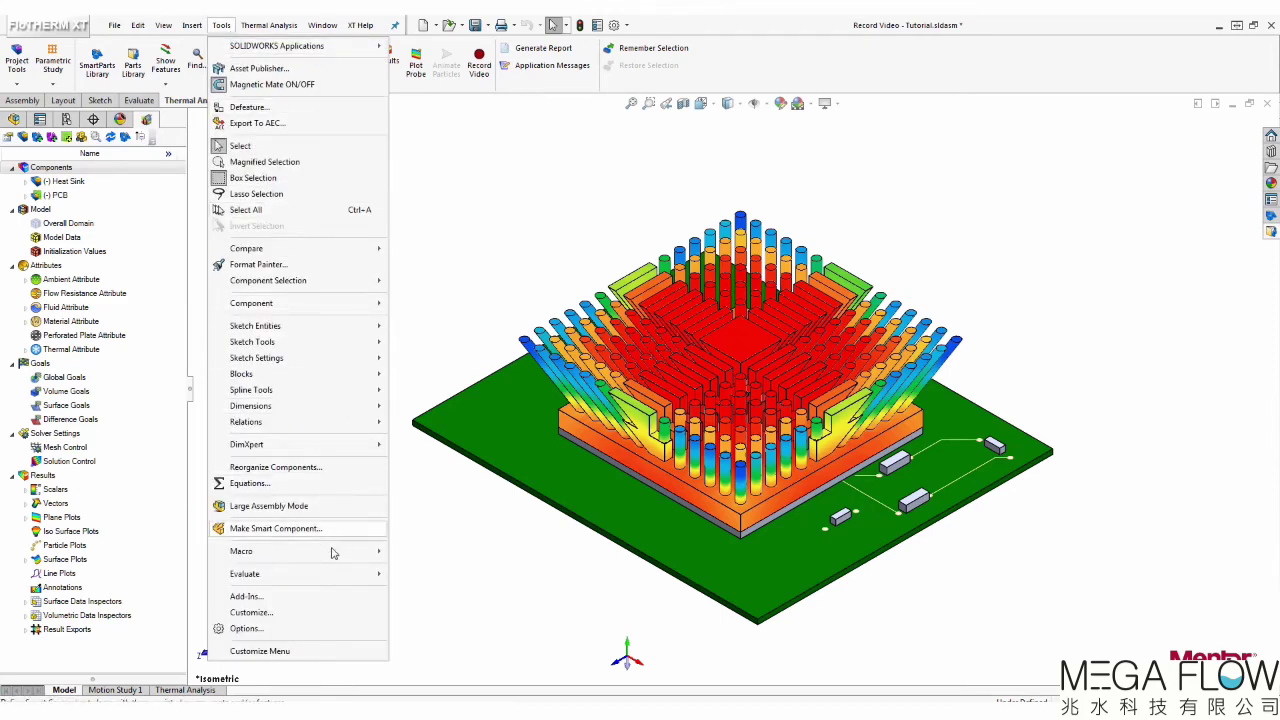
pyautogui.click(327, 628)
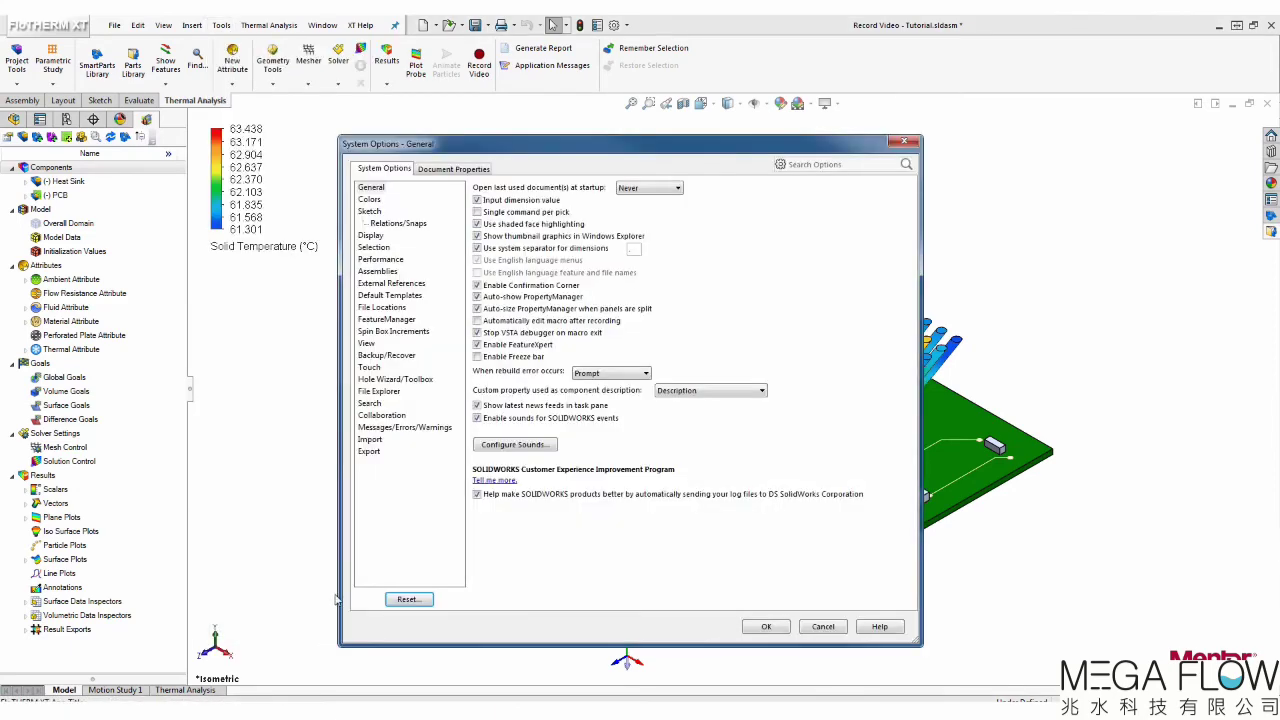
pyautogui.click(369, 201)
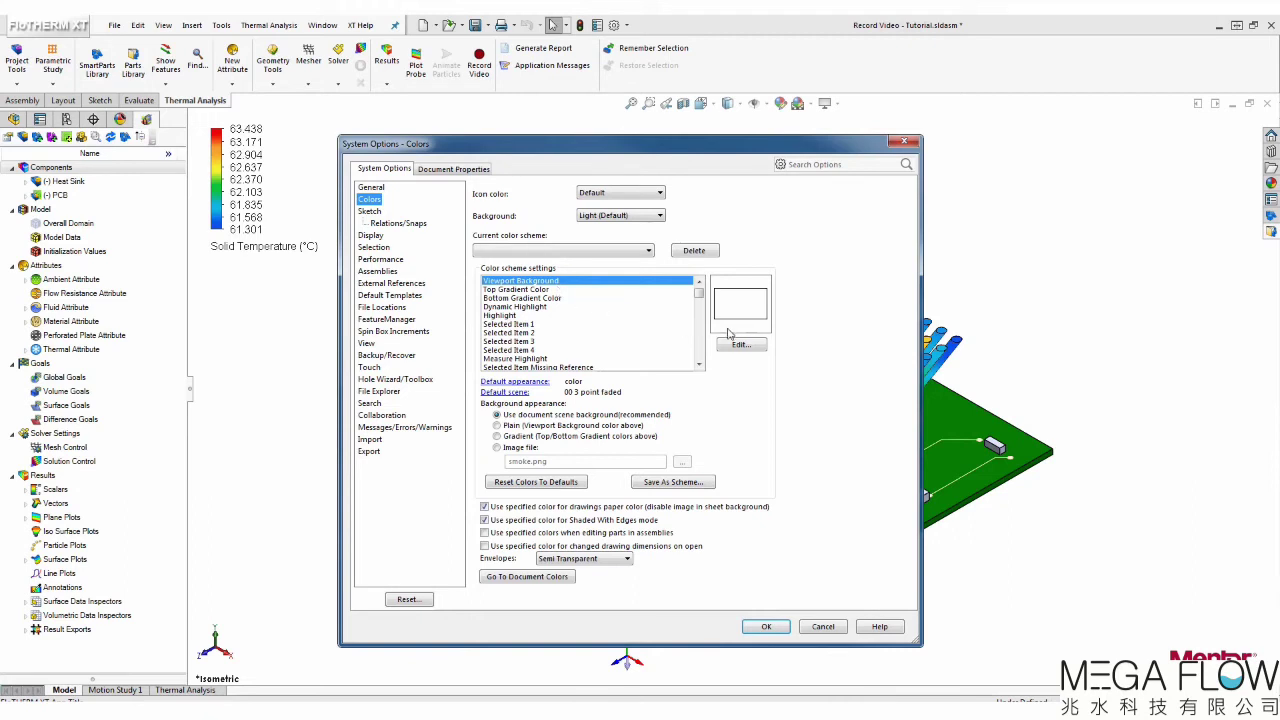
# Make the viewport background plain magenta with RGB 200, 0, 200
pyautogui.click(757, 347)
pyautogui.doubleClick(760, 440)
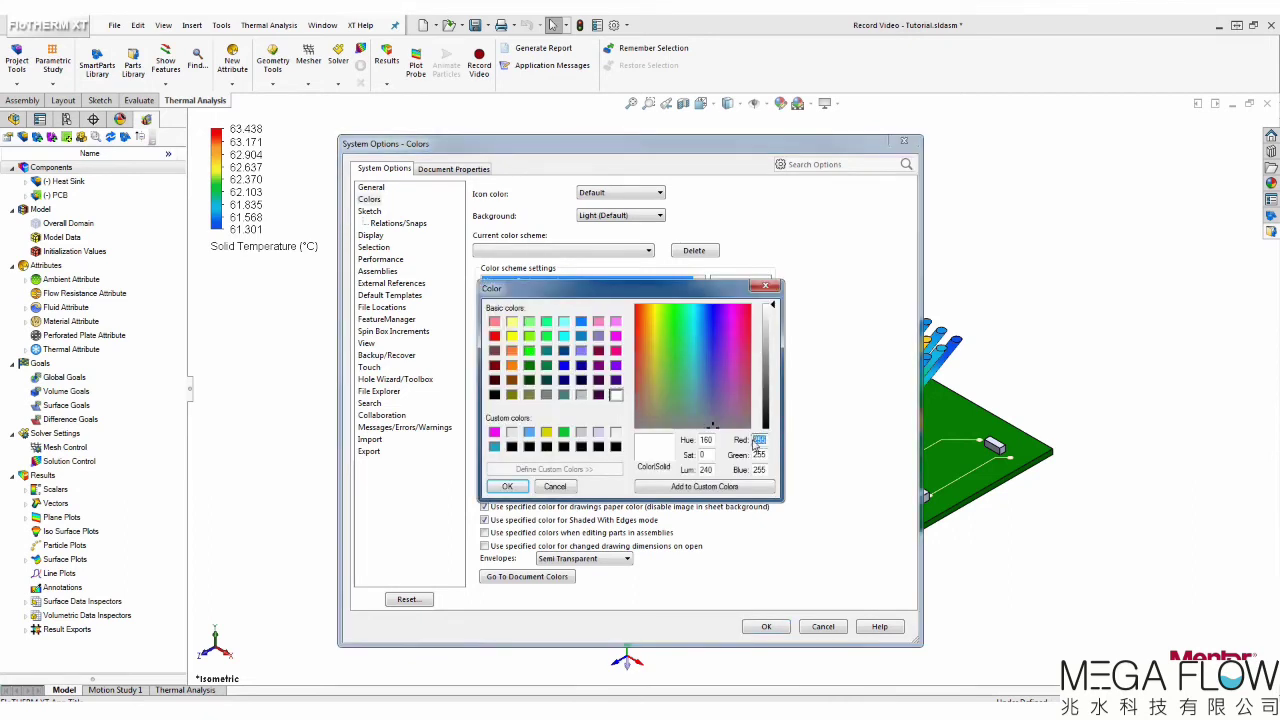
pyautogui.write('200')
pyautogui.doubleClick(762, 455)
pyautogui.write('0')
pyautogui.doubleClick(762, 470)
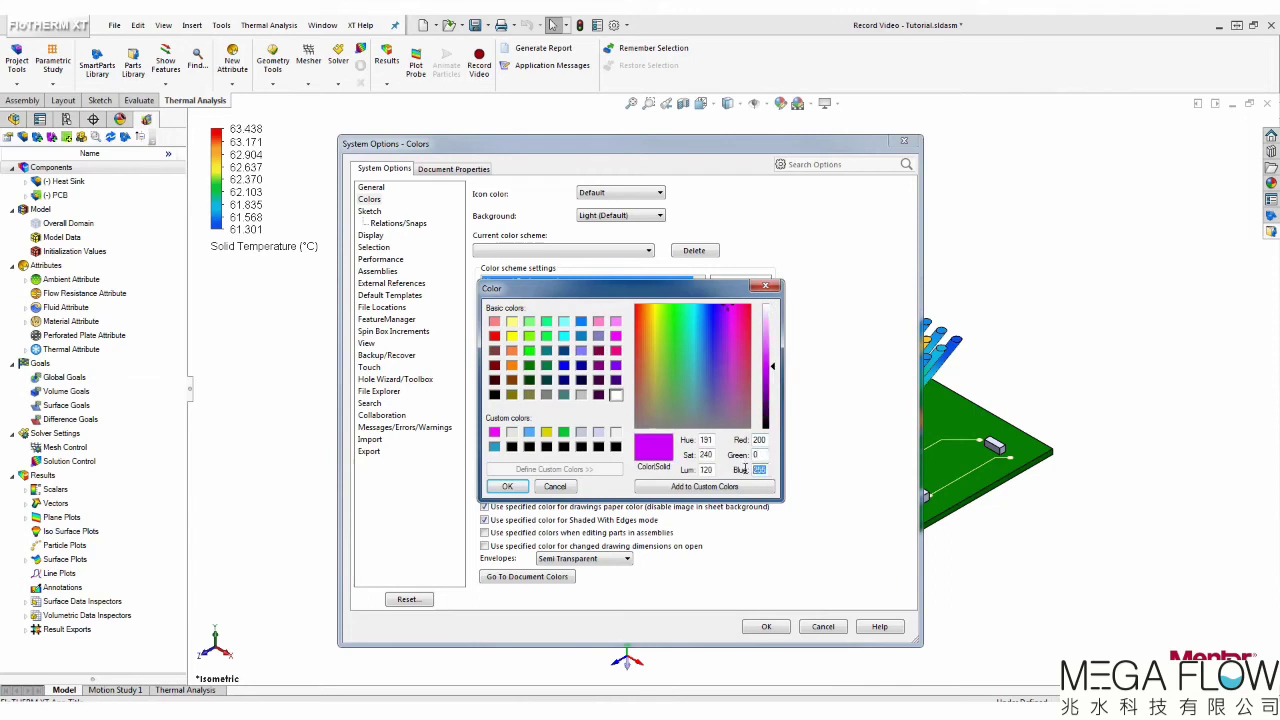
pyautogui.write('200')
pyautogui.click(516, 488)
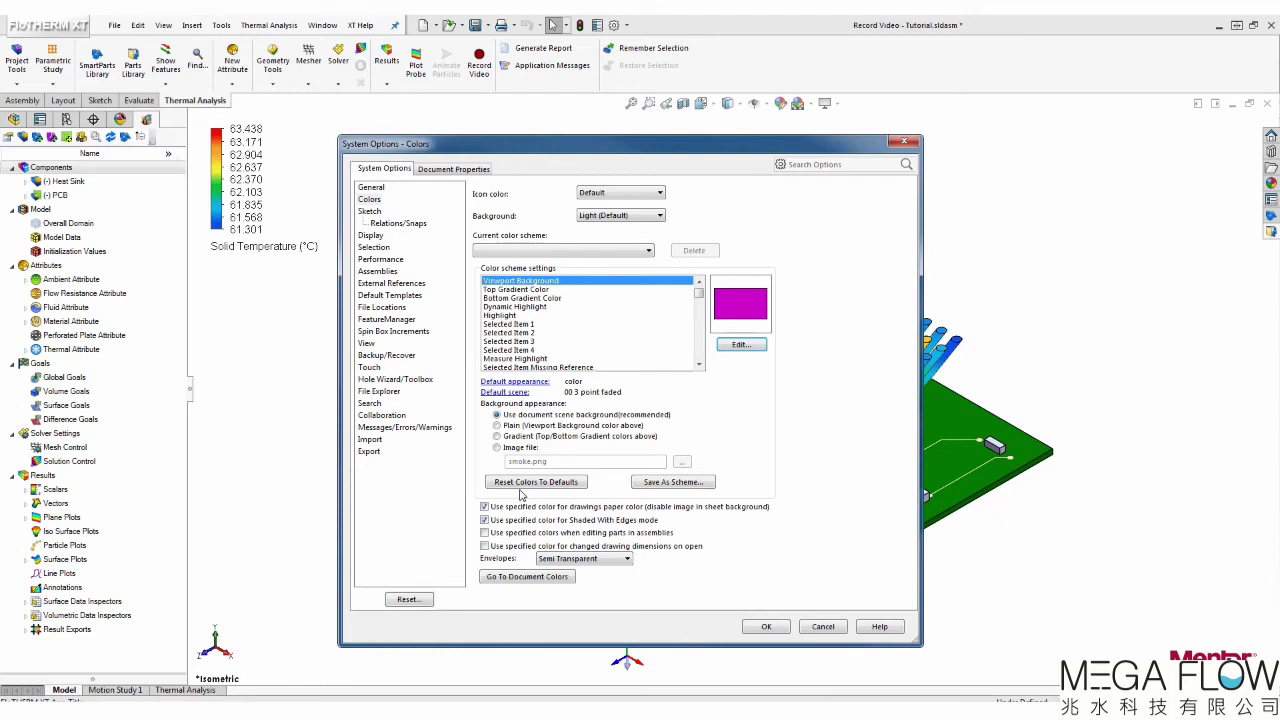
pyautogui.click(497, 427)
pyautogui.click(766, 627)
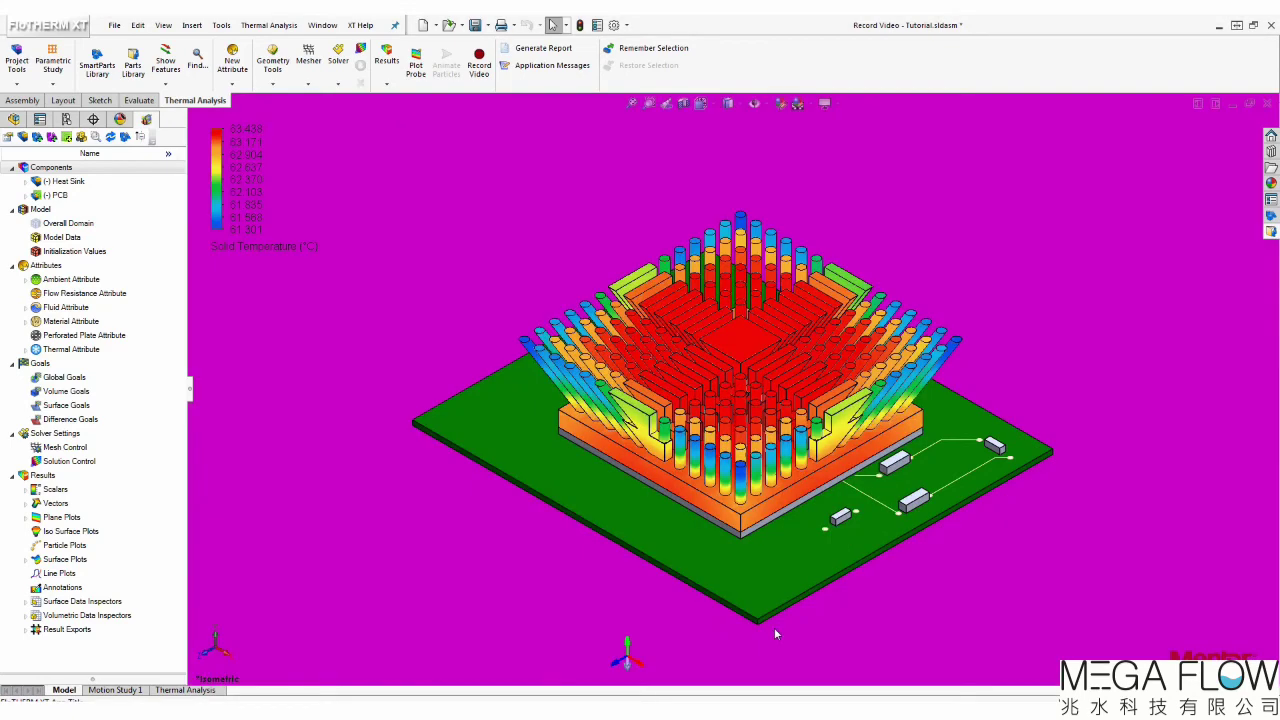
# Start recording the view as 'Record Video - Tutorial [F1].gif' in the Video folder
pyautogui.click(479, 62)
pyautogui.doubleClick(435, 259)
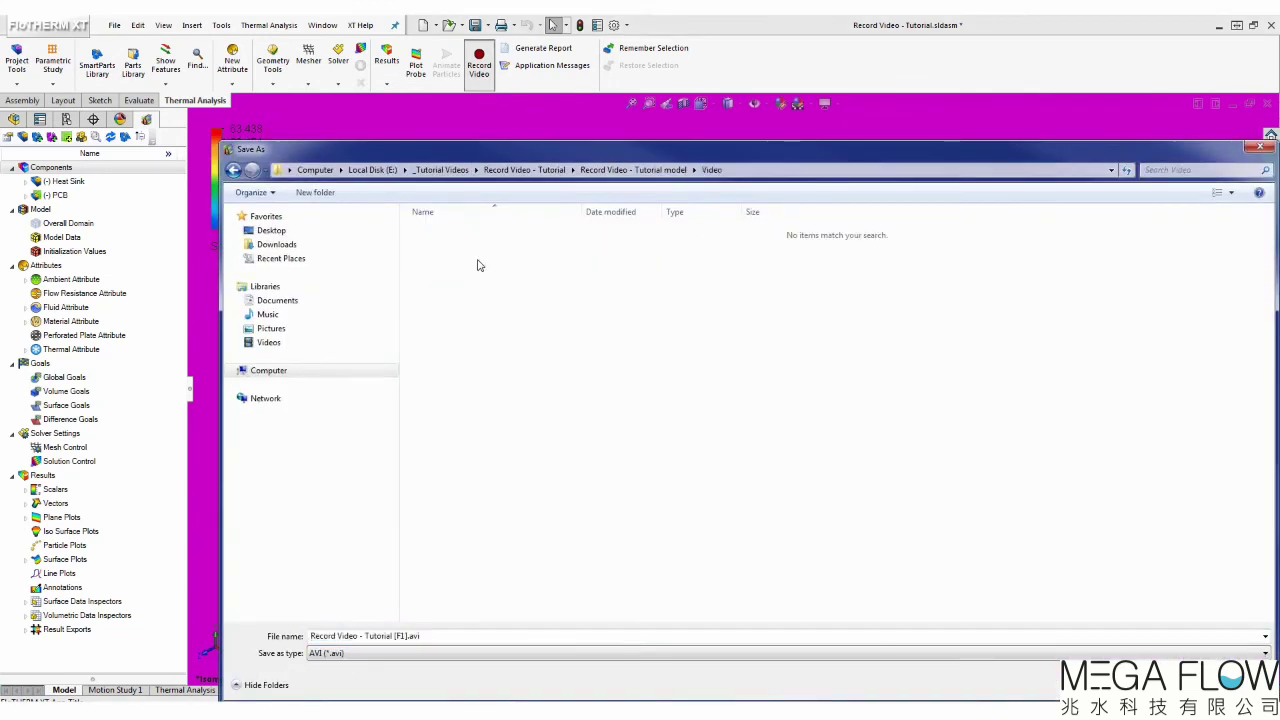
pyautogui.click(417, 654)
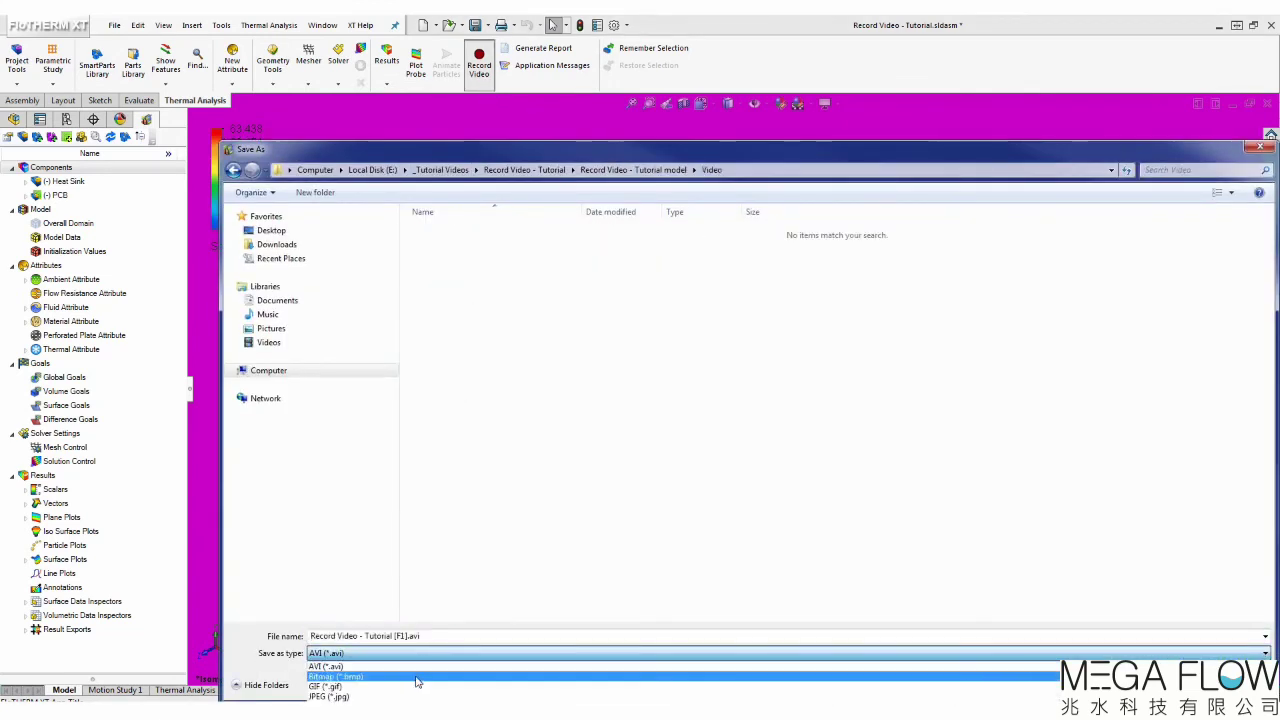
pyautogui.click(424, 687)
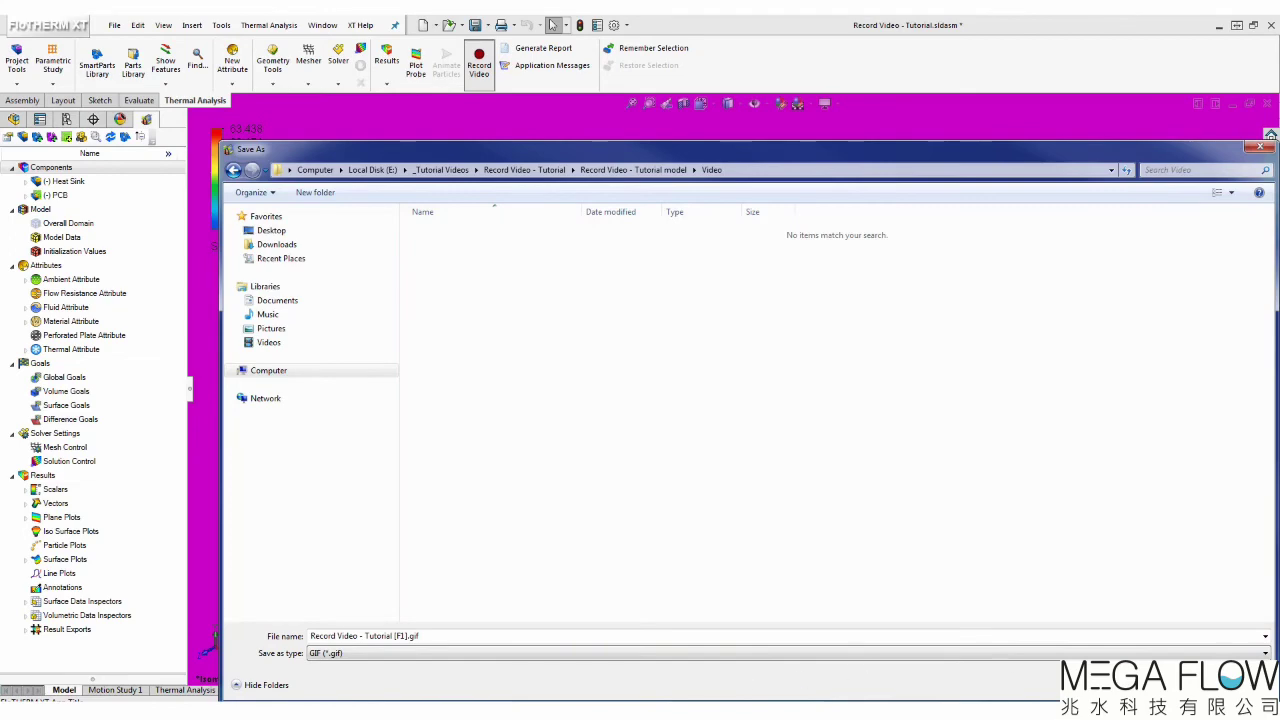
pyautogui.press('Return')
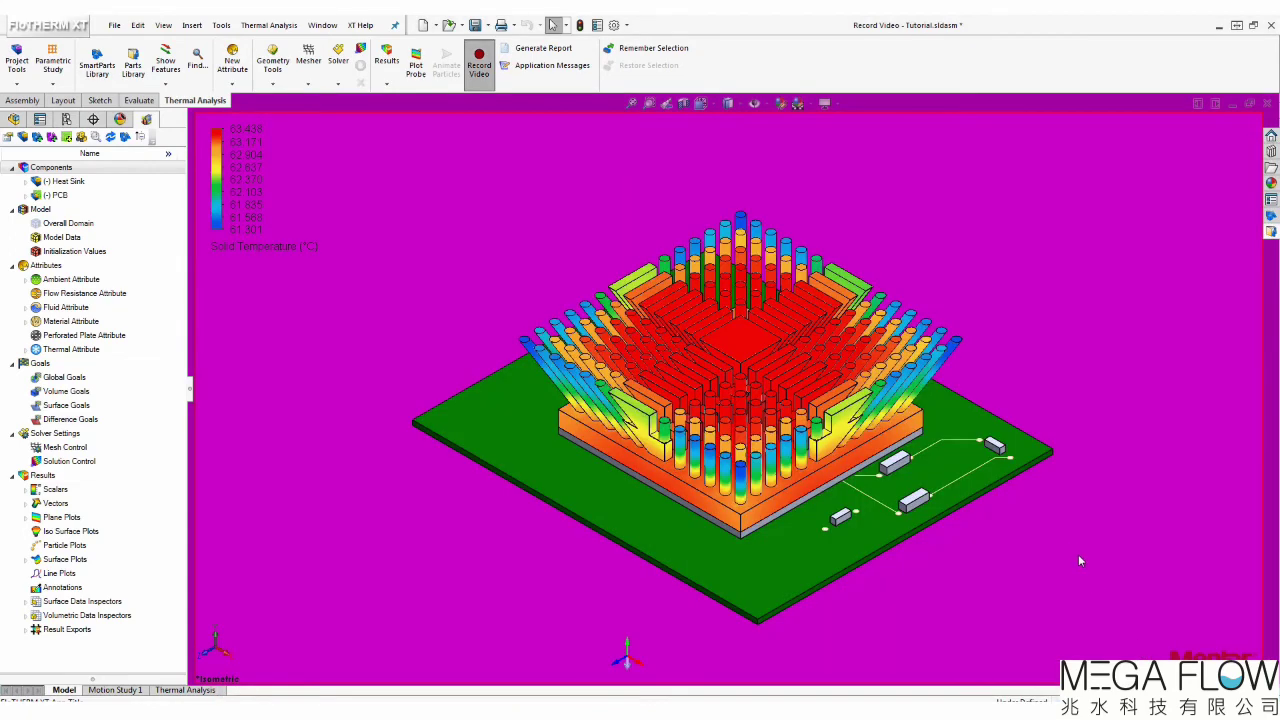
# Orbit the heat-sink model back to an isometric view and zoom out during recording
pyautogui.moveTo(1070, 543); pyautogui.dragTo(647, 575, button='middle')
pyautogui.moveTo(587, 583); pyautogui.dragTo(508, 583, button='middle')
pyautogui.scroll(4, 509, 585)
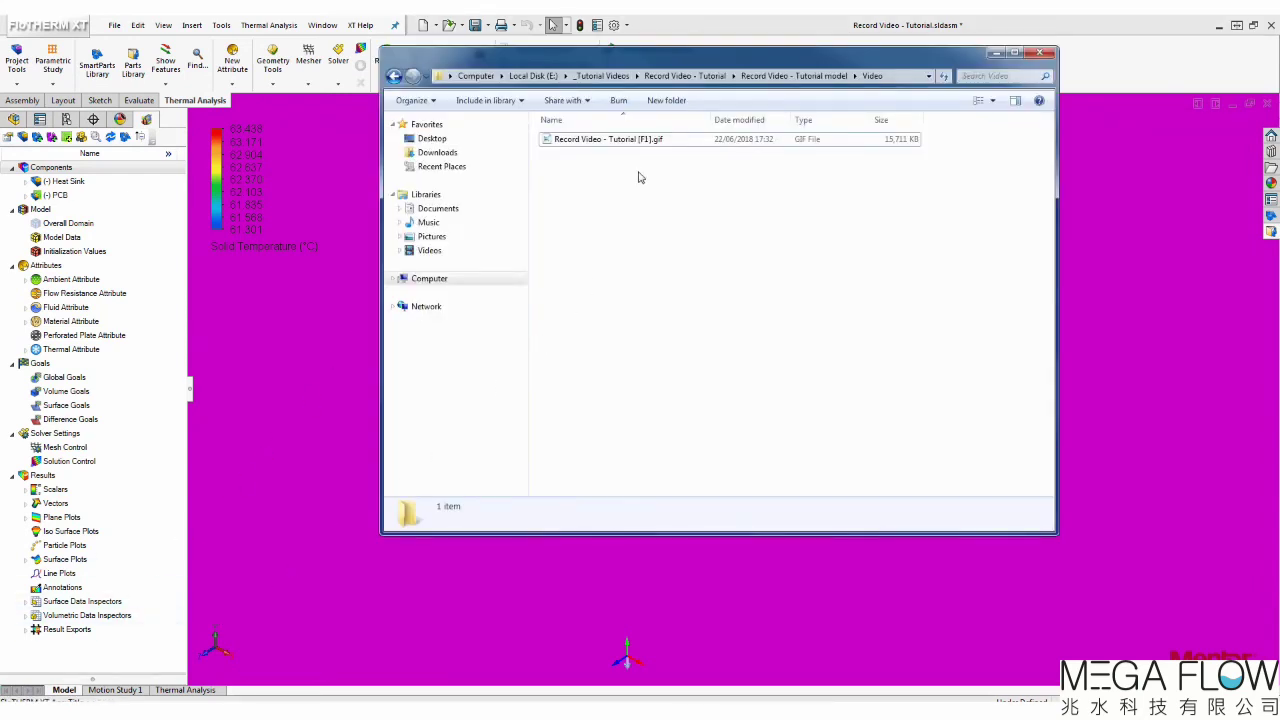
# Open the recorded 'Record Video - Tutorial [F1].gif' in Internet Explorer
pyautogui.click(651, 141)
pyautogui.rightClick(651, 141)
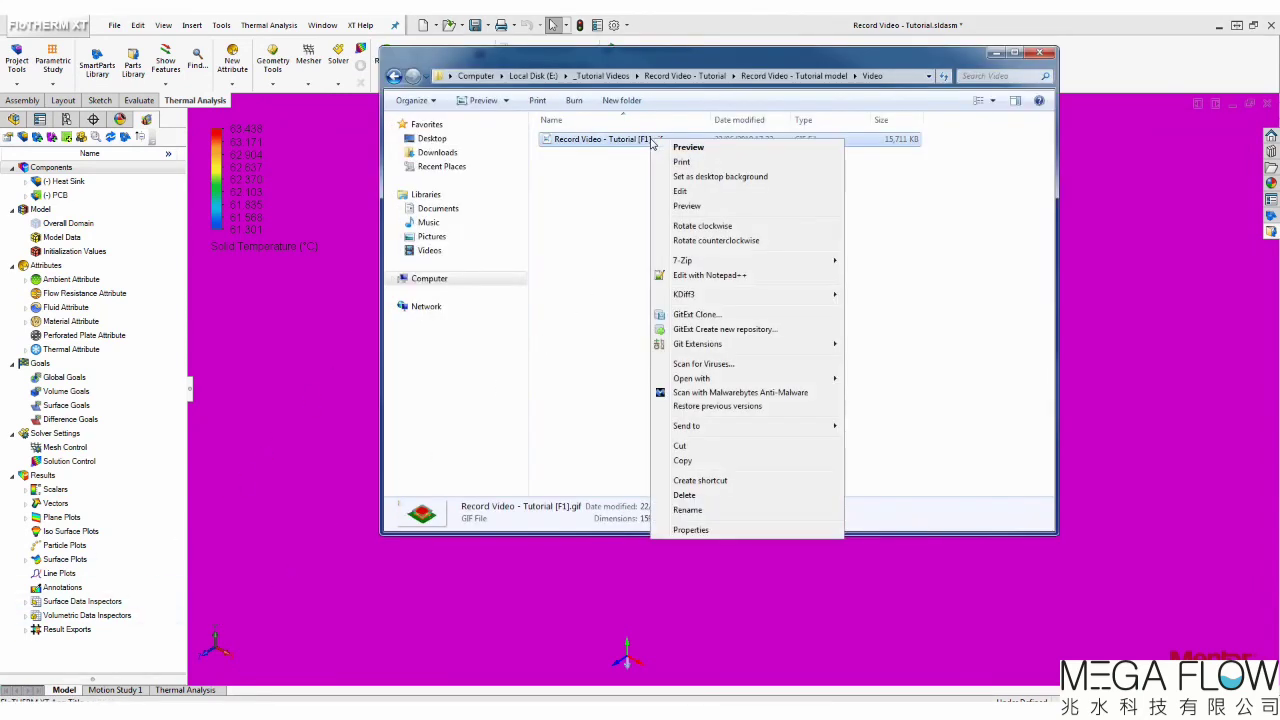
pyautogui.moveTo(777, 383)
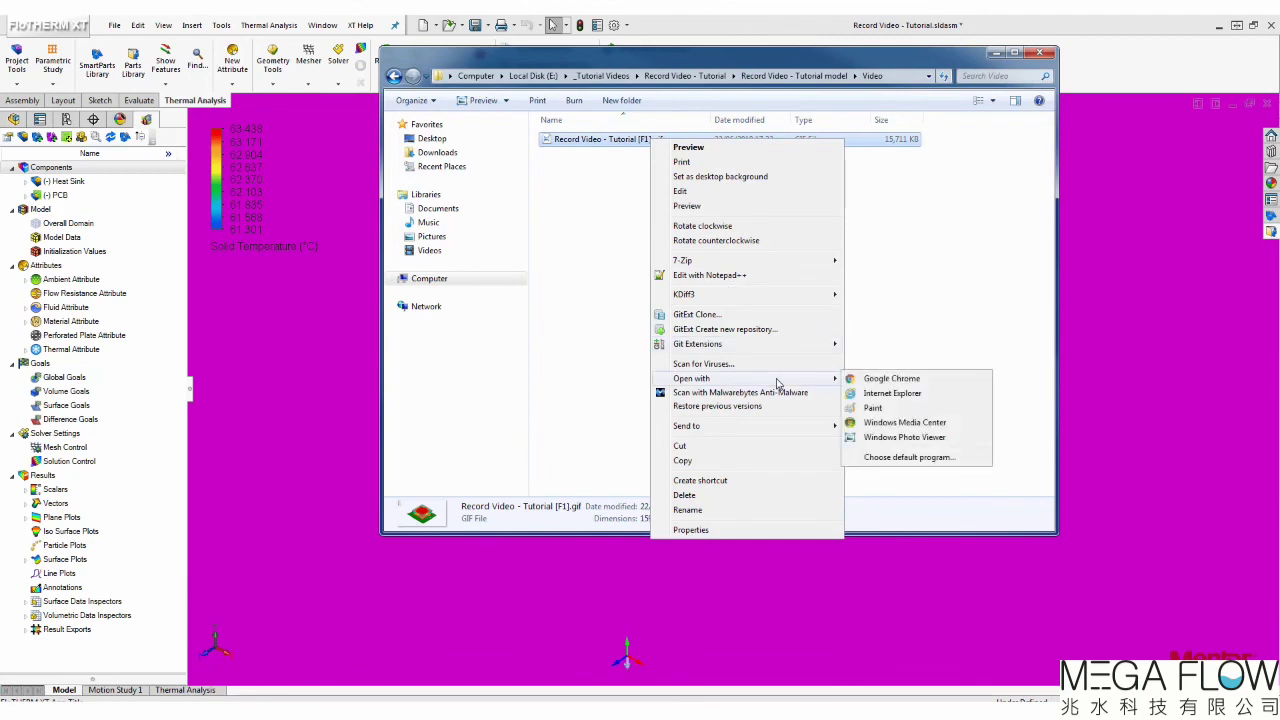
pyautogui.click(935, 396)
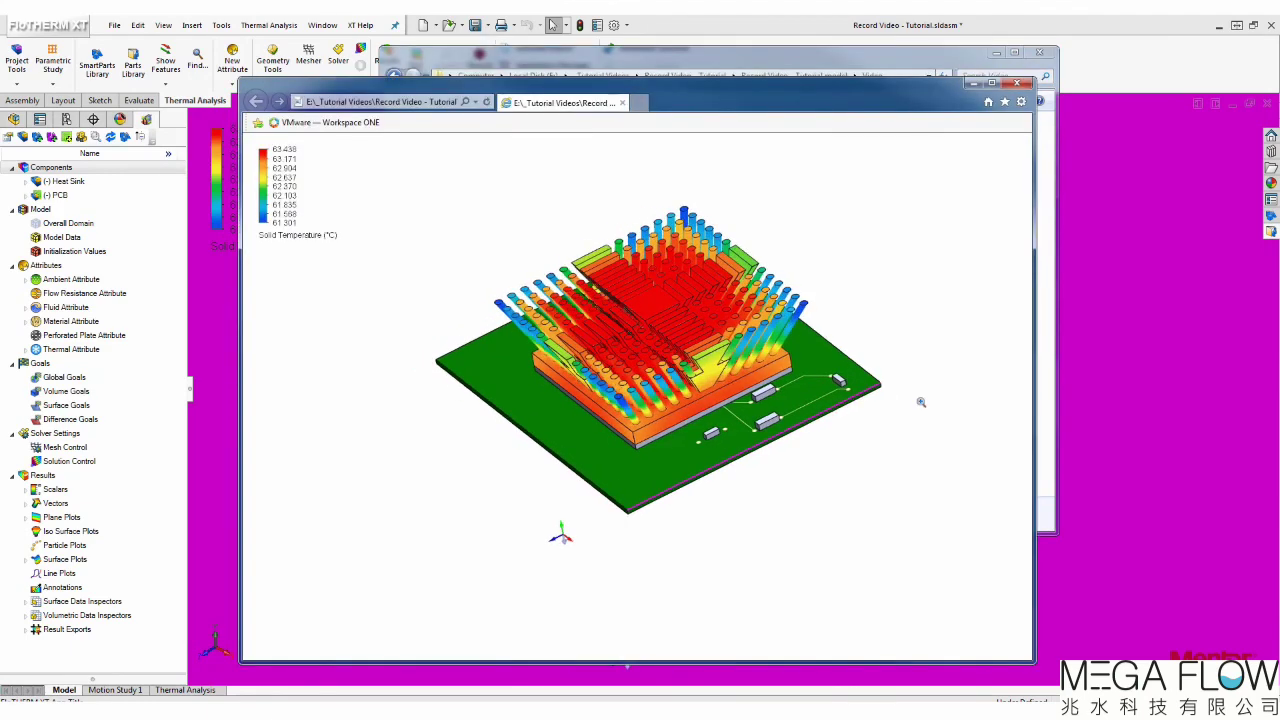